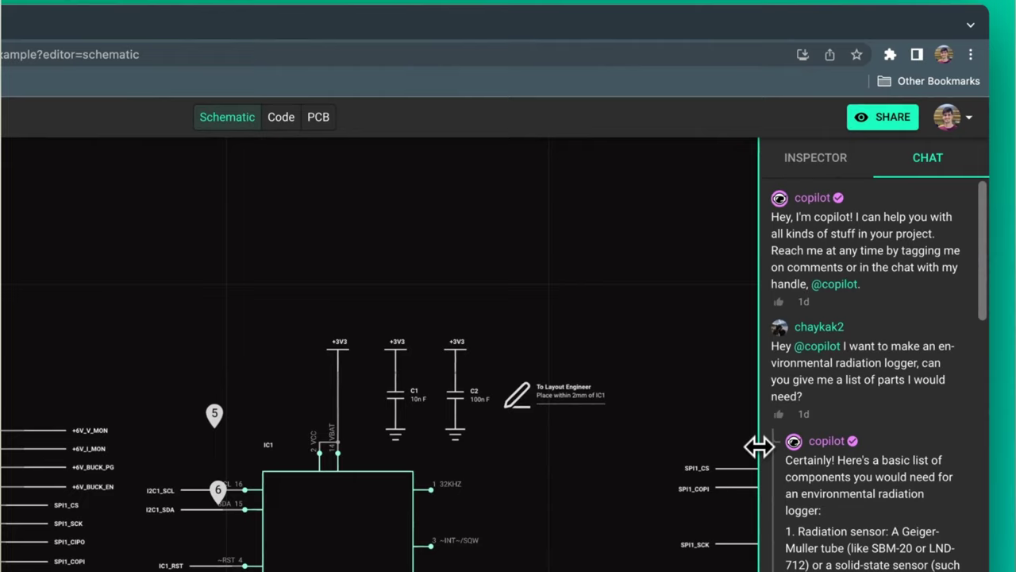
# Widen the chat panel and read through Copilot's radiation-logger parts list.
pyautogui.moveTo(759, 447); pyautogui.dragTo(592, 467)
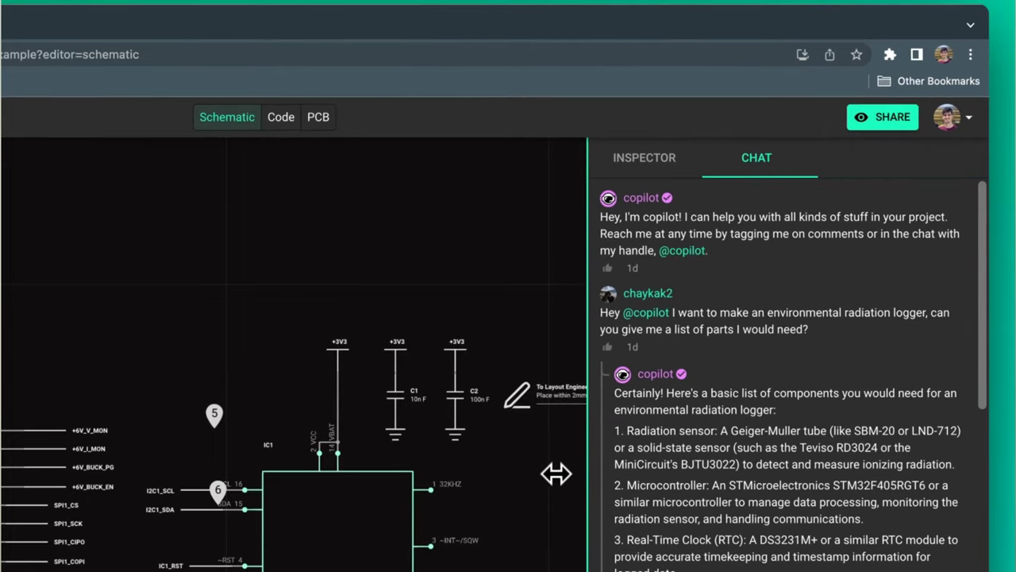
pyautogui.scroll(-1, 733, 447)
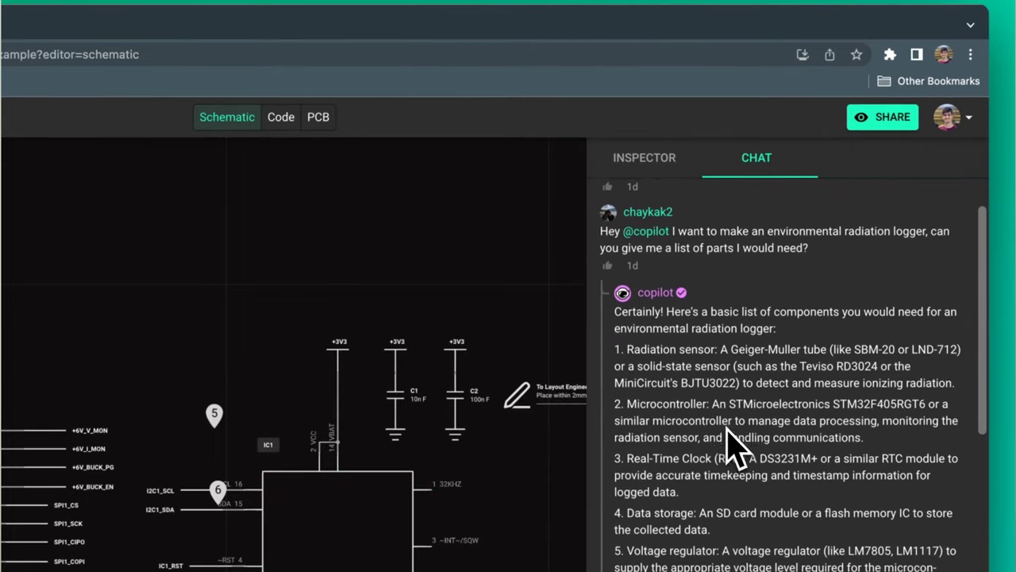
pyautogui.scroll(-1, 733, 447)
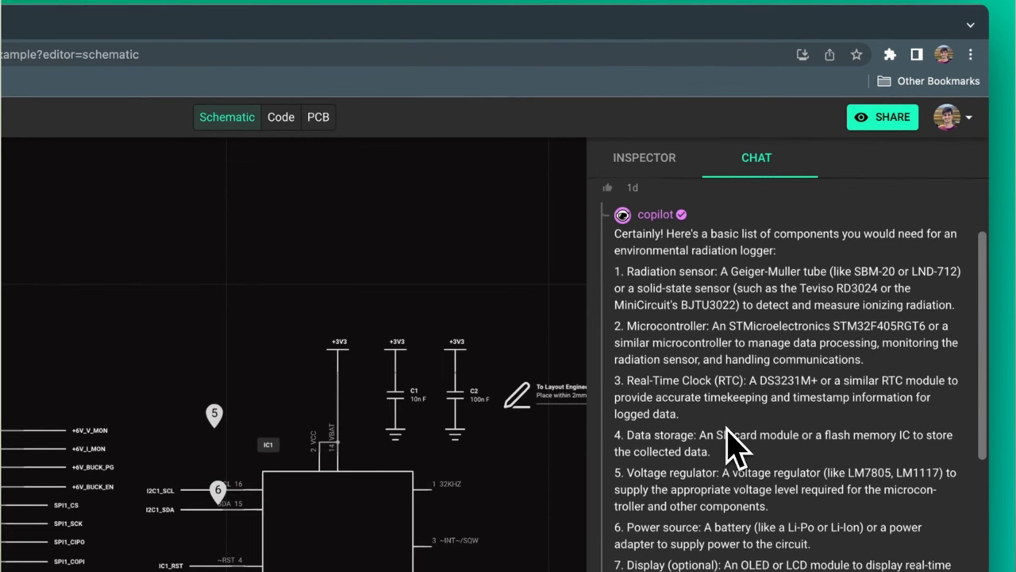
pyautogui.scroll(-2, 733, 447)
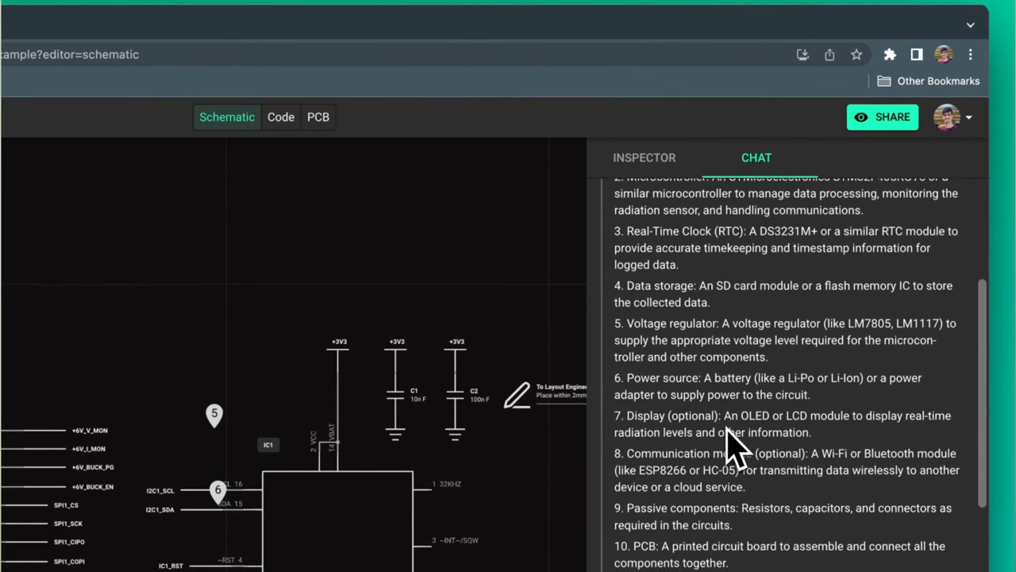
pyautogui.scroll(-1, 727, 431)
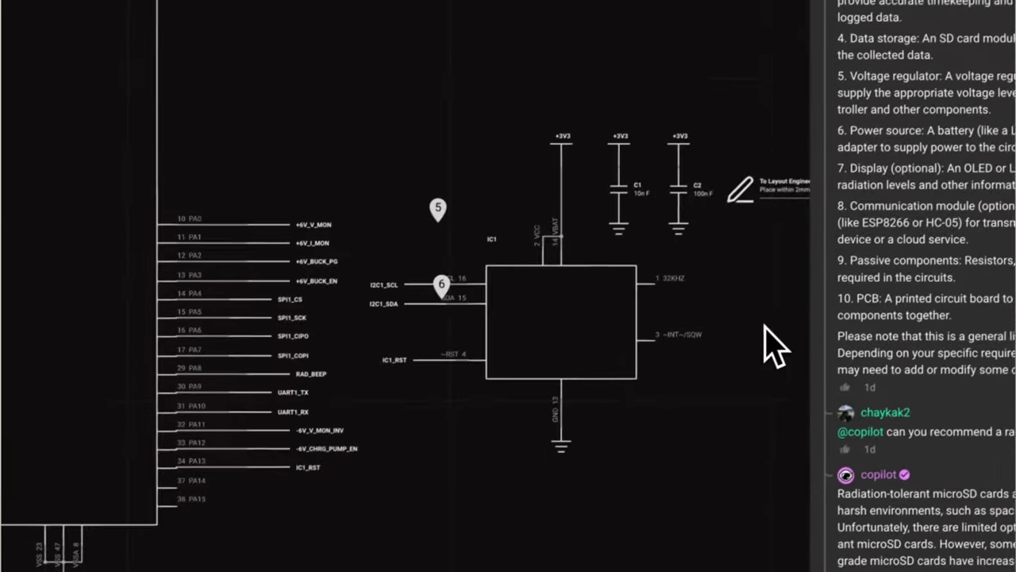
# Read Copilot's IC1-to-U3 connection answer in comment thread 6.
pyautogui.click(441, 284)
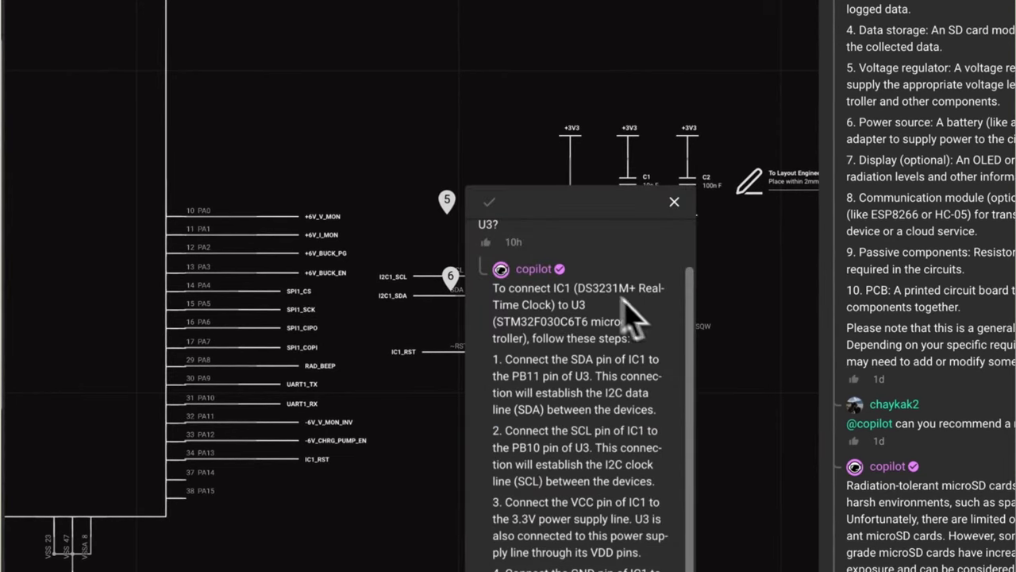
pyautogui.scroll(1, 611, 286)
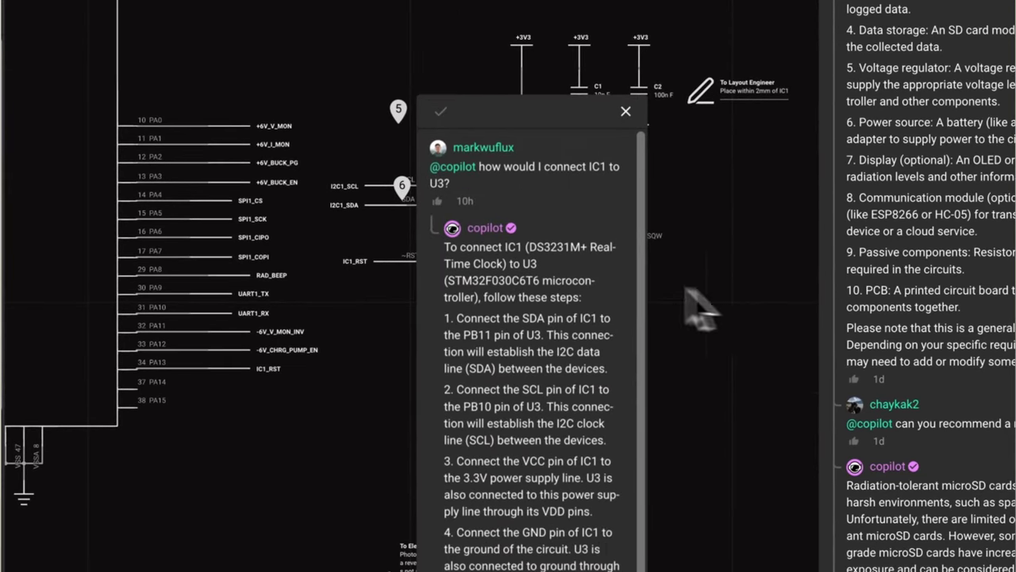
pyautogui.scroll(-1, 590, 230)
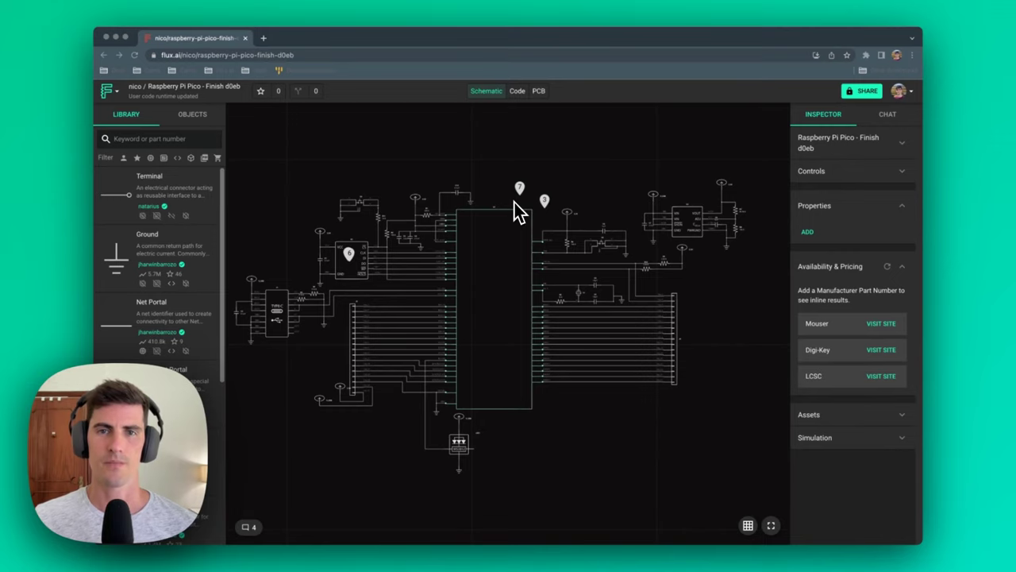
# Check the microcontroller-choice comment thread at pin 7, then close it.
pyautogui.click(520, 208)
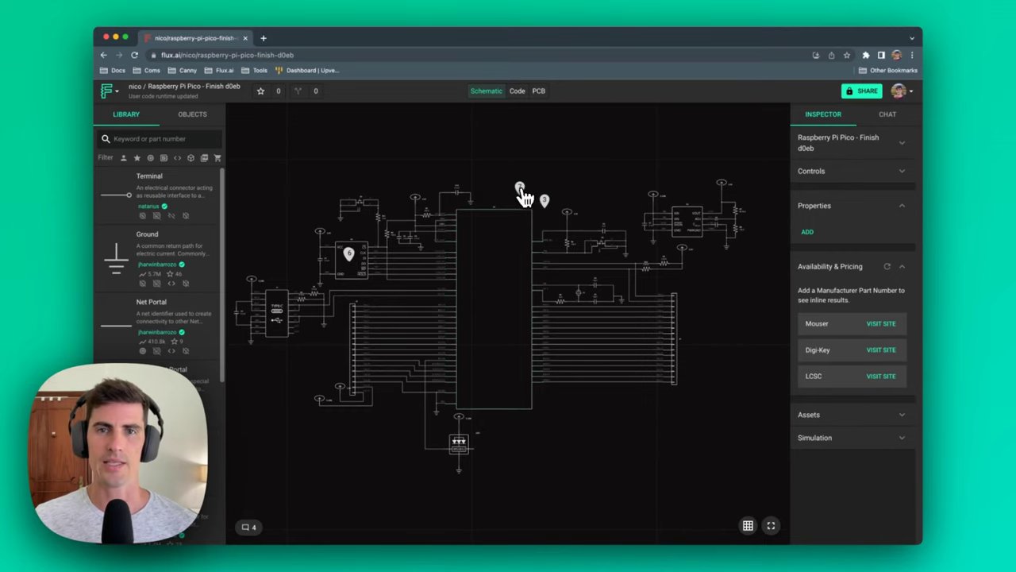
pyautogui.click(519, 187)
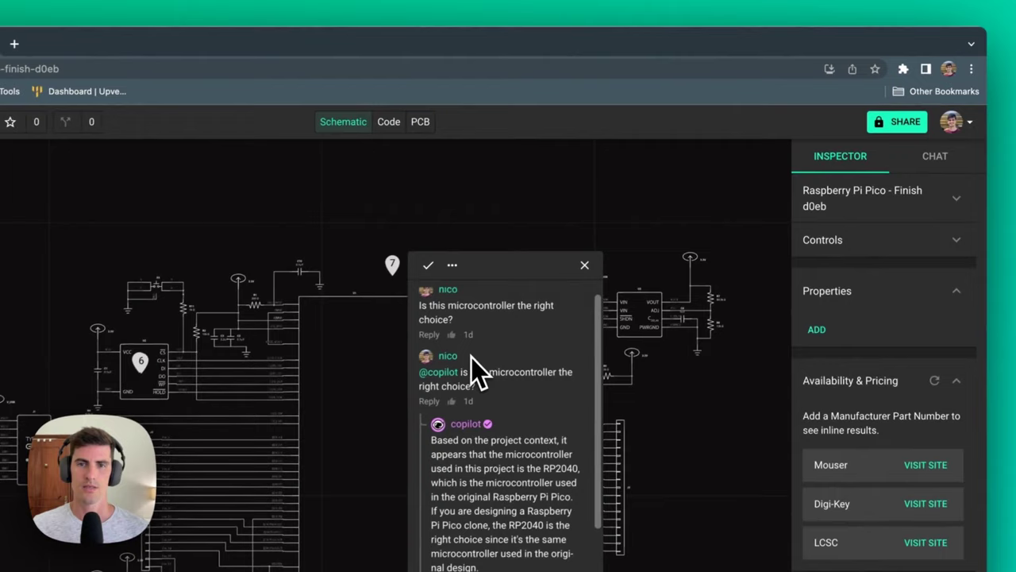
pyautogui.scroll(-3, 470, 365)
pyautogui.click(585, 265)
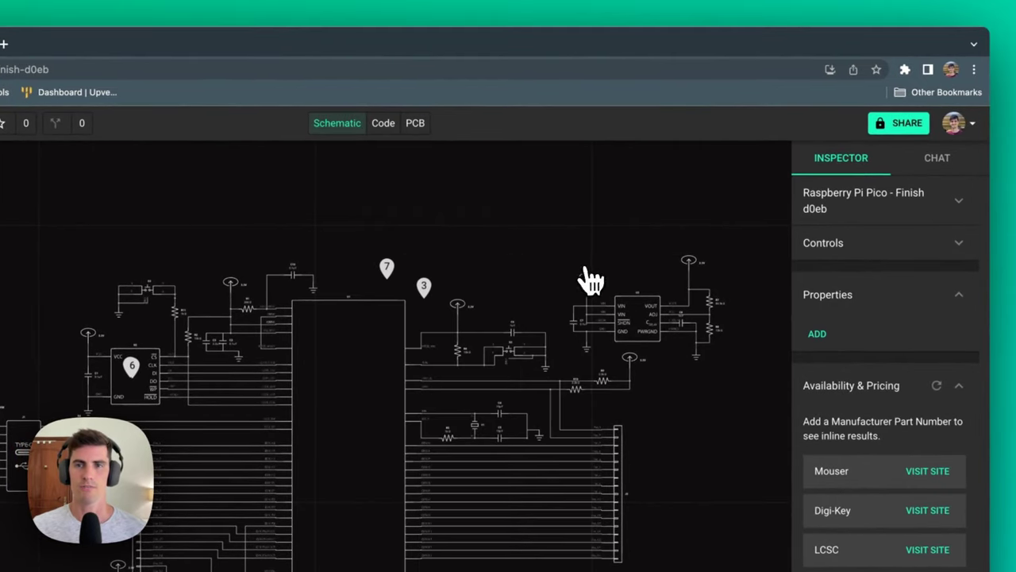
# Read Copilot's seven-point desense-optimization answer in the project chat and start a new message.
pyautogui.moveTo(793, 283); pyautogui.dragTo(589, 309)
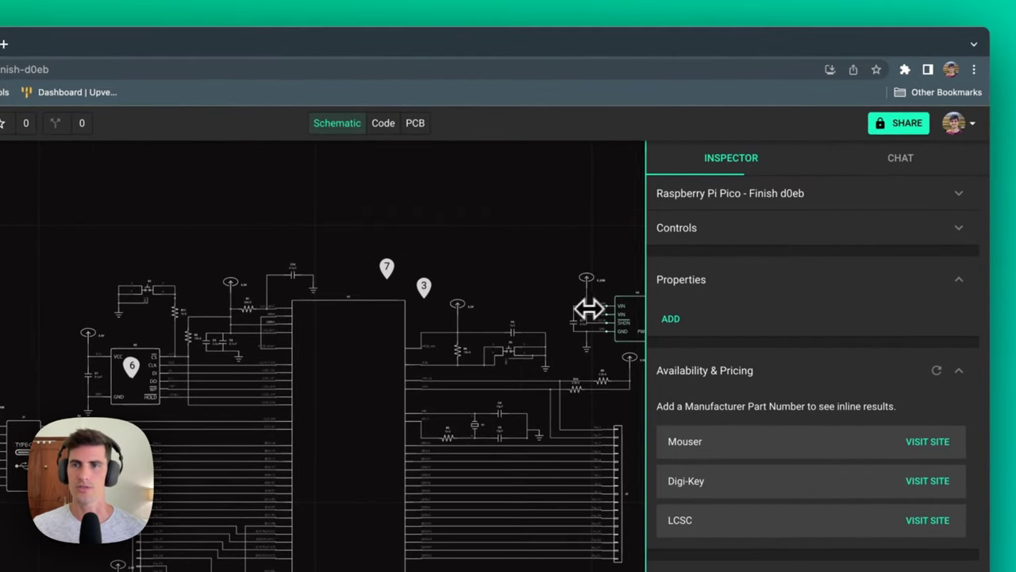
pyautogui.click(921, 166)
pyautogui.scroll(3, 742, 436)
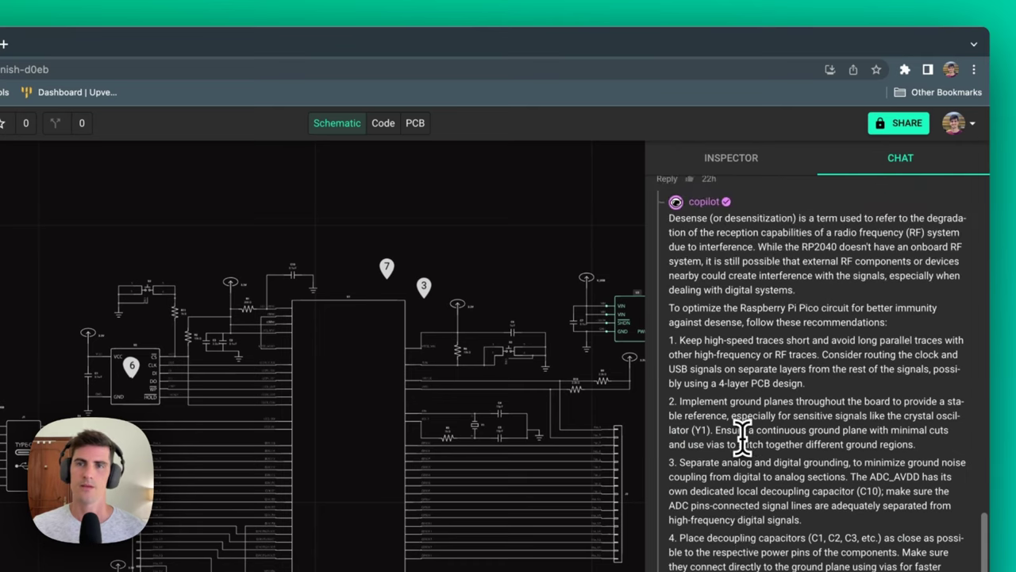
pyautogui.scroll(2, 742, 436)
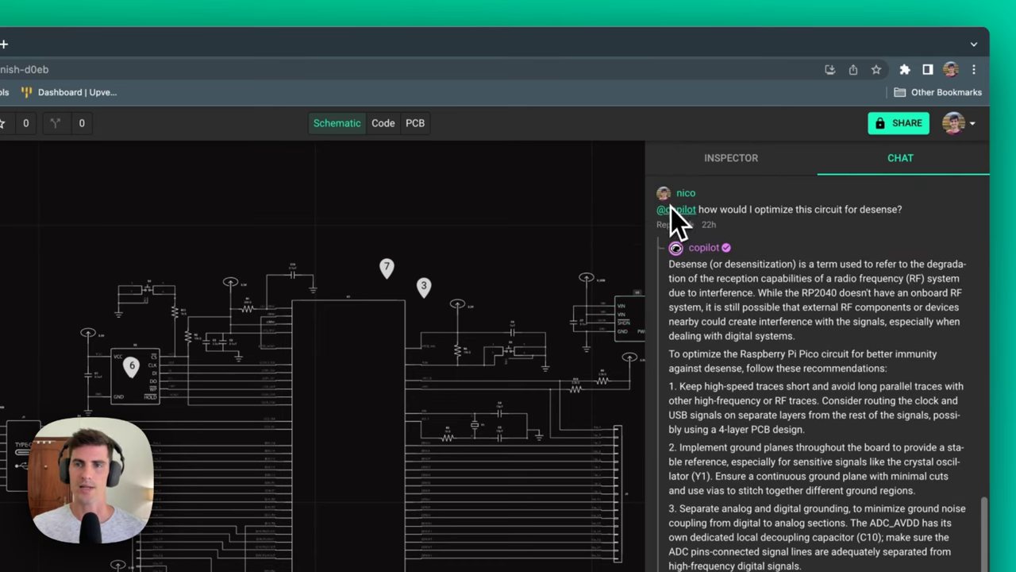
pyautogui.scroll(-5, 729, 306)
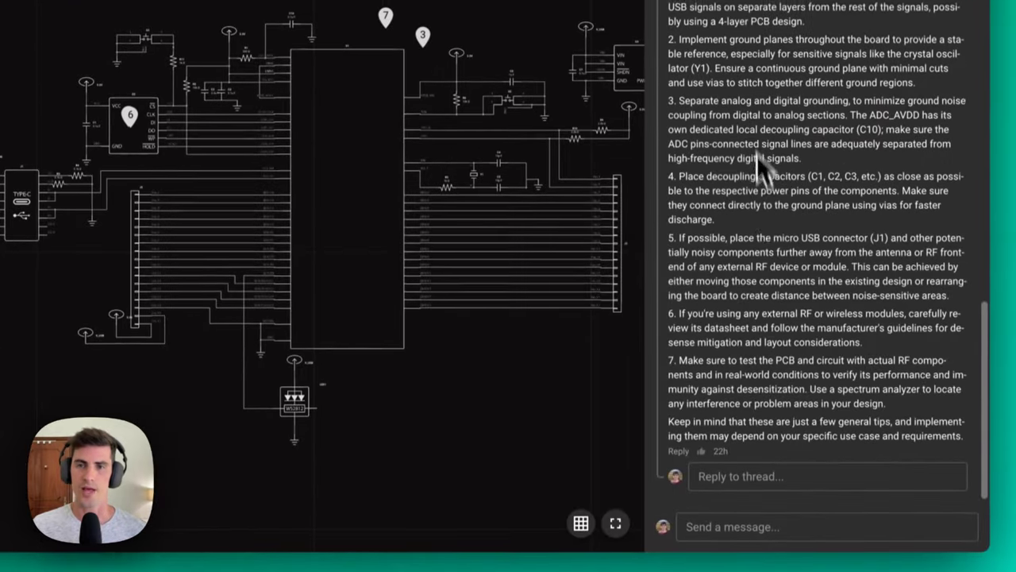
pyautogui.scroll(5, 752, 208)
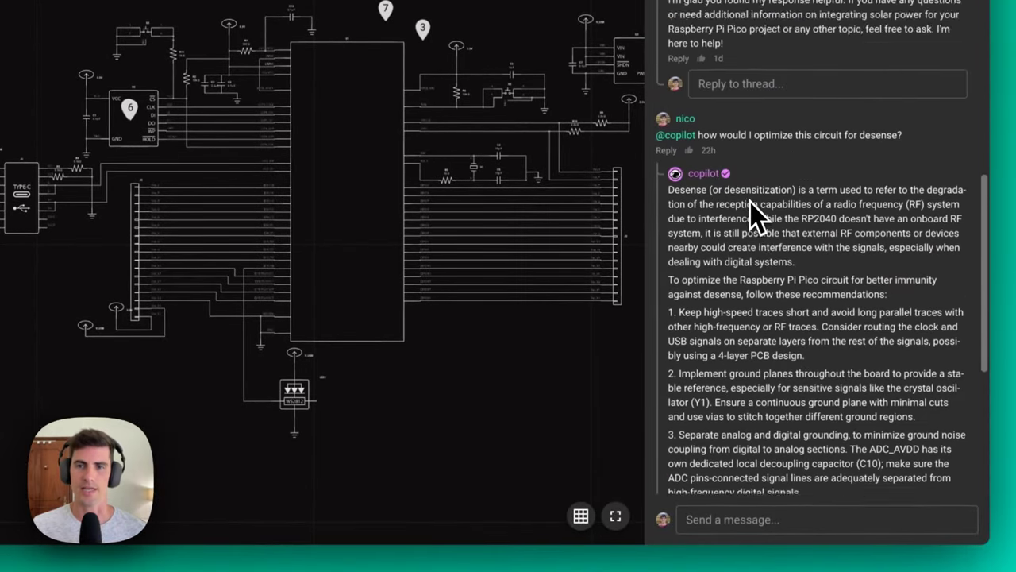
pyautogui.scroll(-5, 751, 202)
pyautogui.click(810, 523)
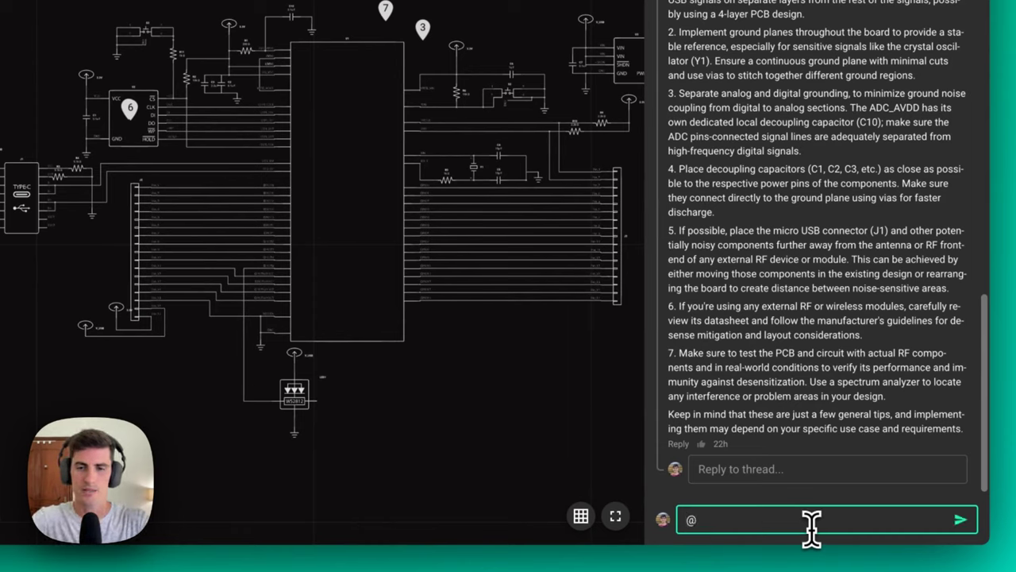
pyautogui.write('@cop')
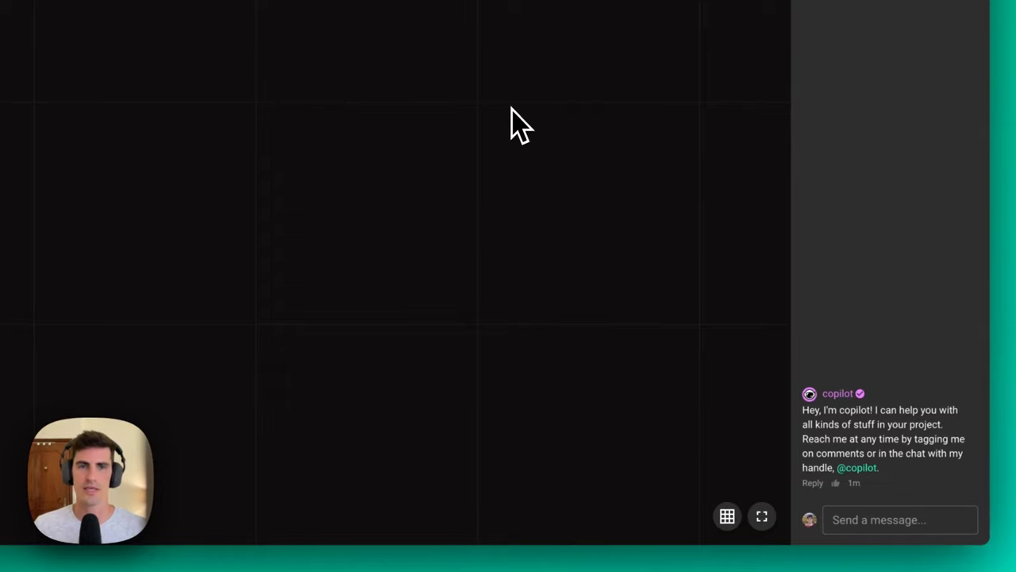
pyautogui.click(905, 520)
pyautogui.write('@copilot, what components do I need to design a solar powered temperature sensor using an stm32')
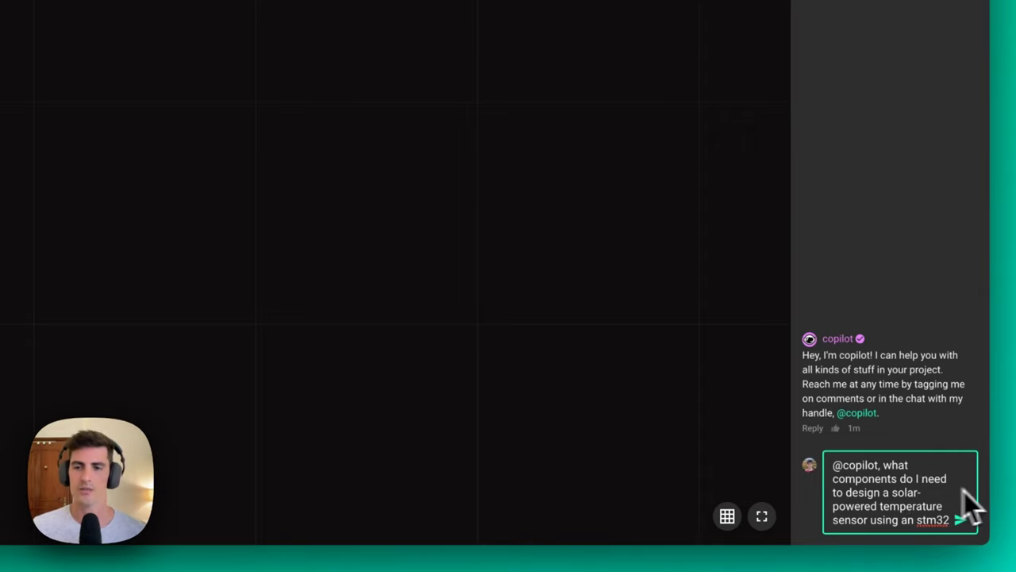
pyautogui.press('Return')
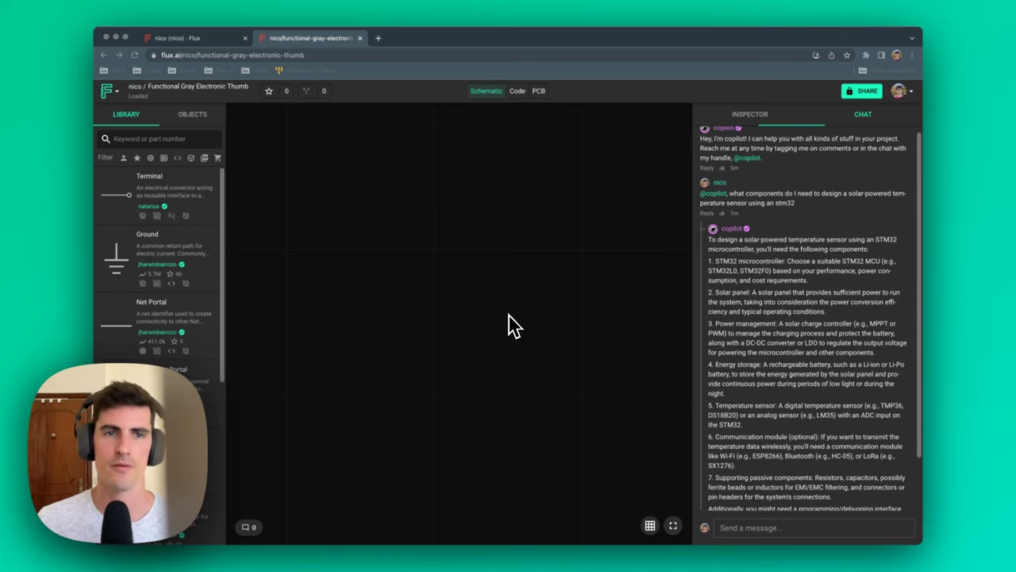
# Reply in Copilot's thread: 'find a cheaper alternative to the temperature sensor'.
pyautogui.click(757, 498)
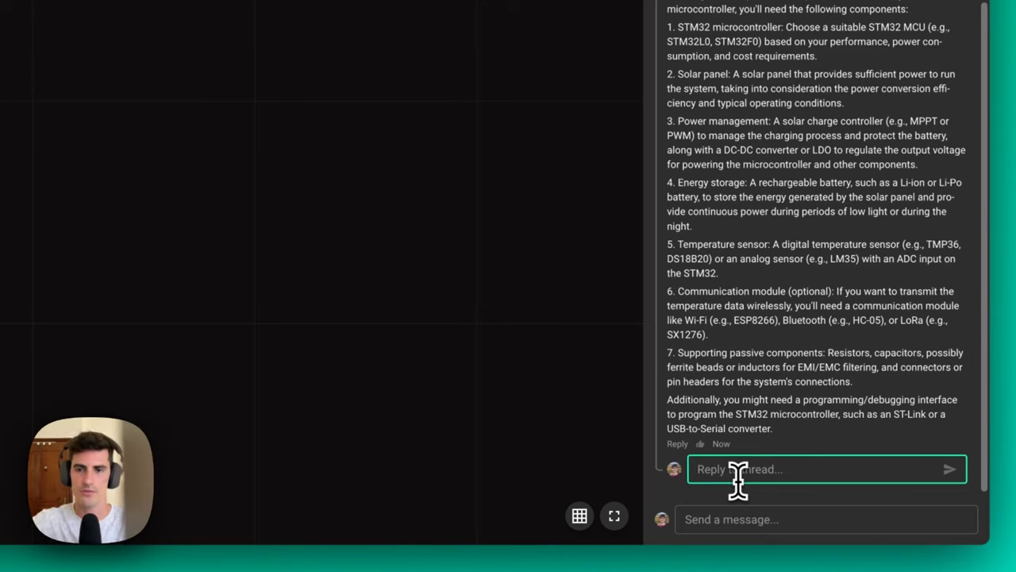
pyautogui.write('find a ')
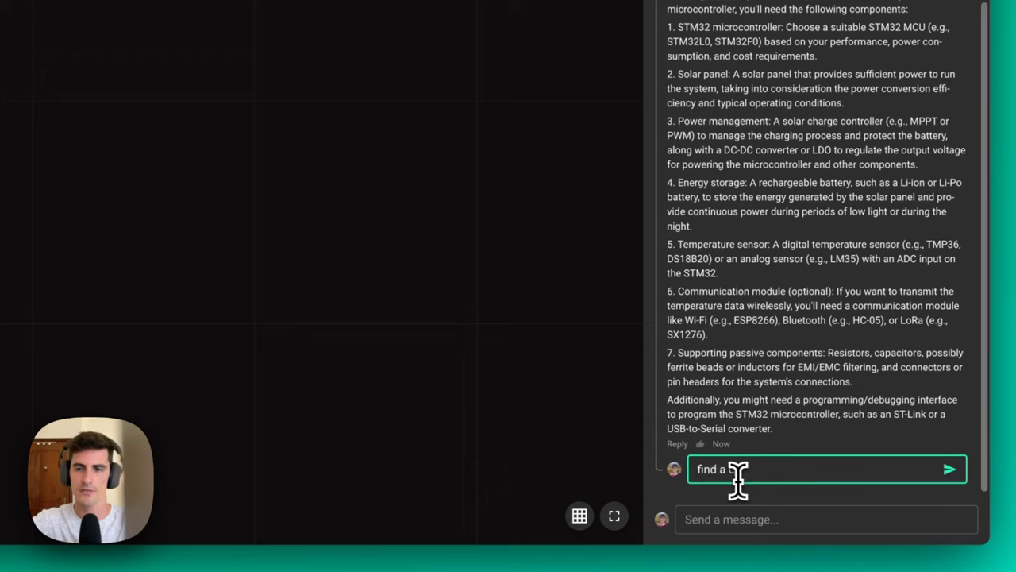
pyautogui.write('cheaper alternative to the temperature sensor')
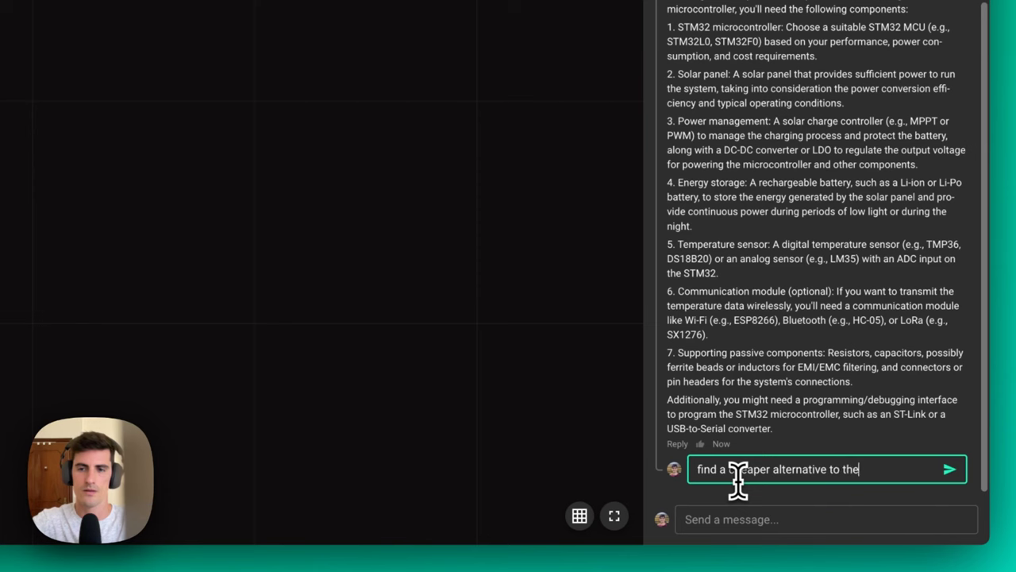
pyautogui.press('Return')
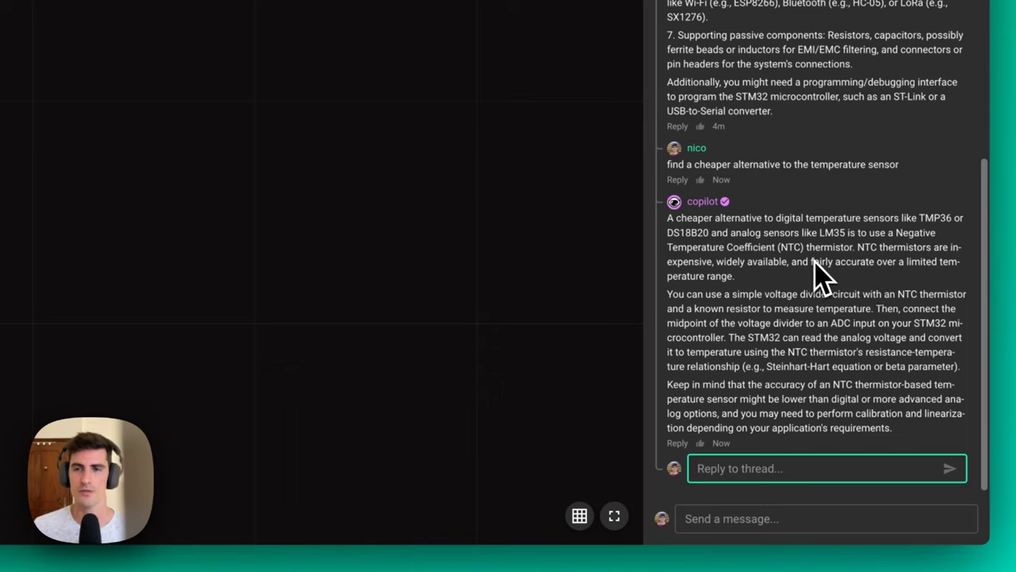
pyautogui.click(830, 298)
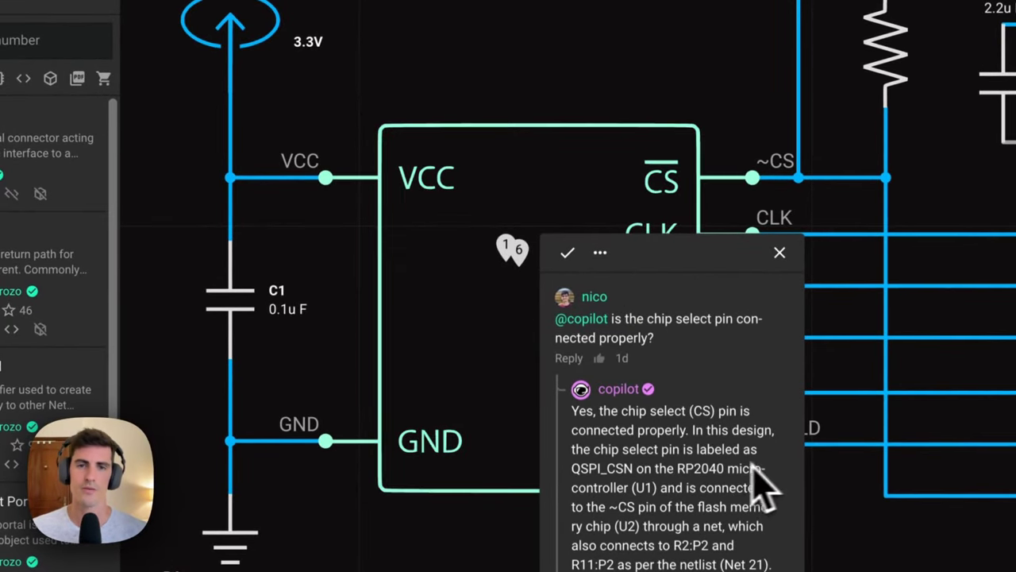
# Close the chip-select connection thread to return to the Copilot Demo schematic.
pyautogui.click(779, 253)
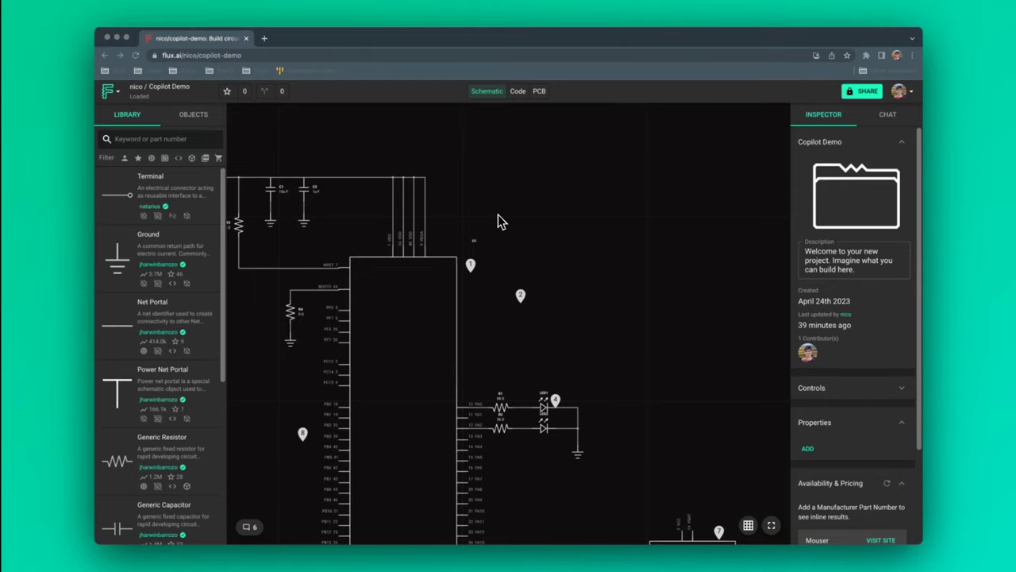
pyautogui.scroll(-2, 498, 221)
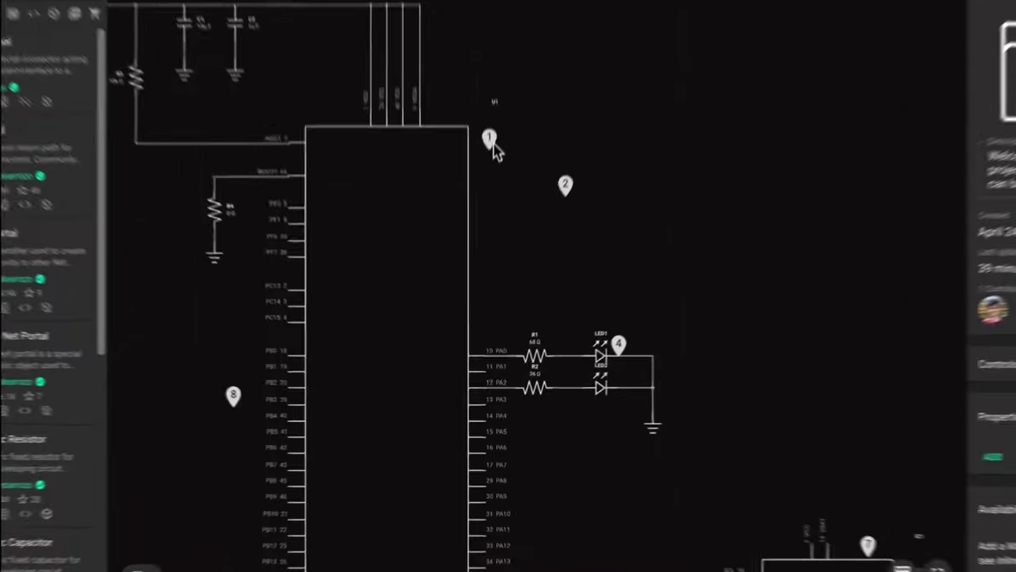
pyautogui.click(498, 105)
pyautogui.scroll(8, 592, 213)
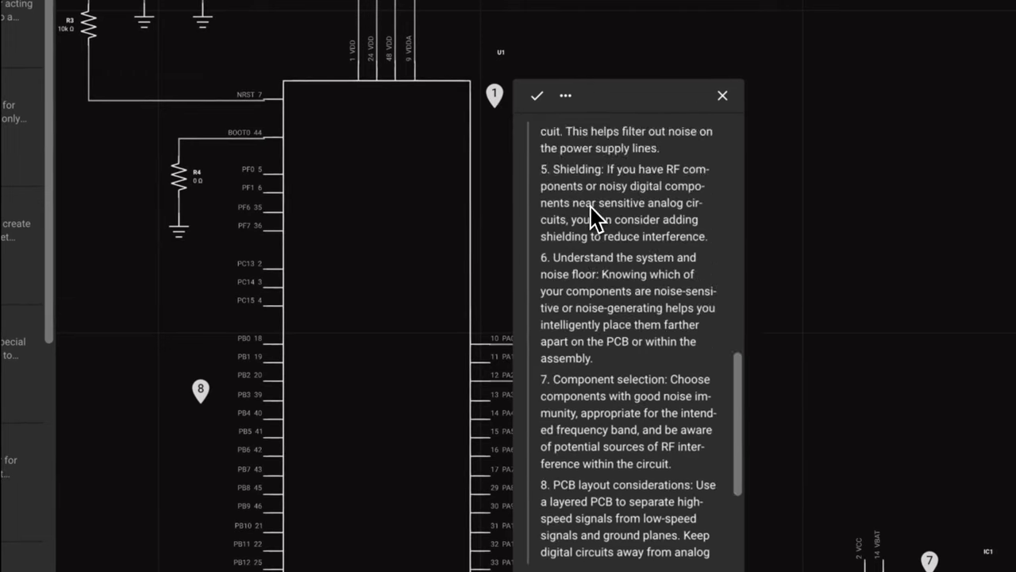
pyautogui.scroll(4, 592, 213)
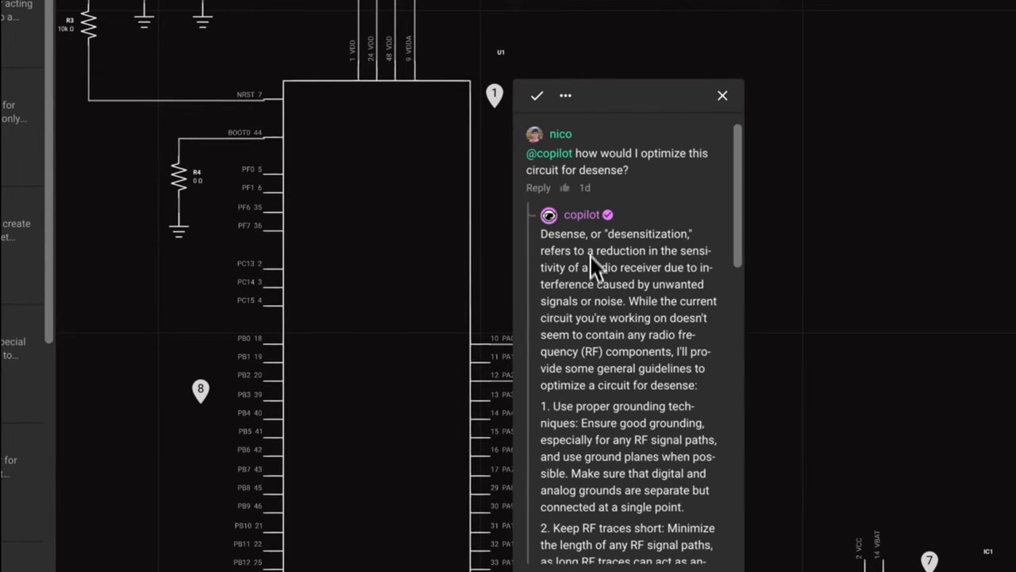
pyautogui.scroll(-2, 603, 311)
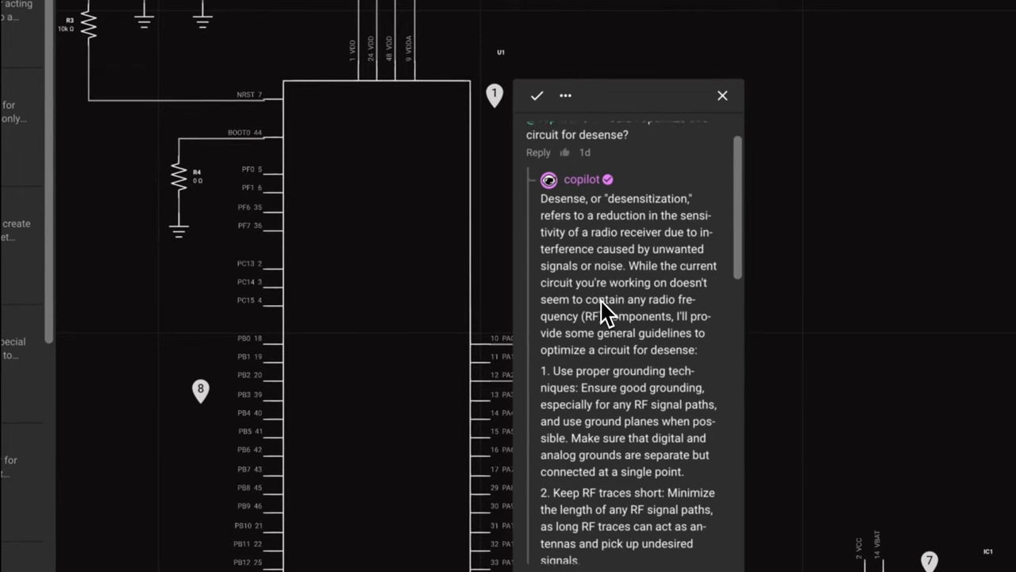
pyautogui.scroll(-1, 562, 230)
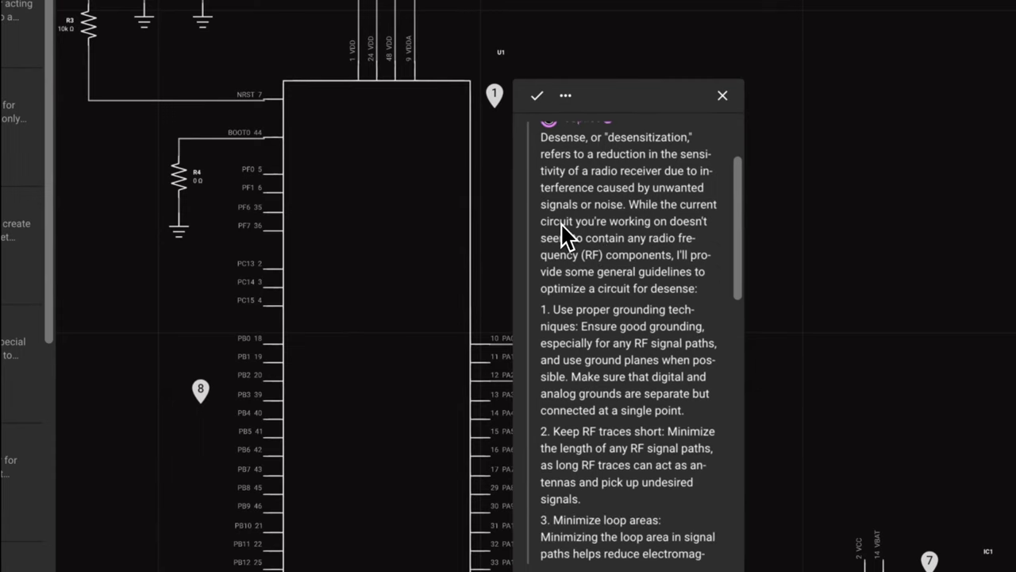
pyautogui.click(723, 96)
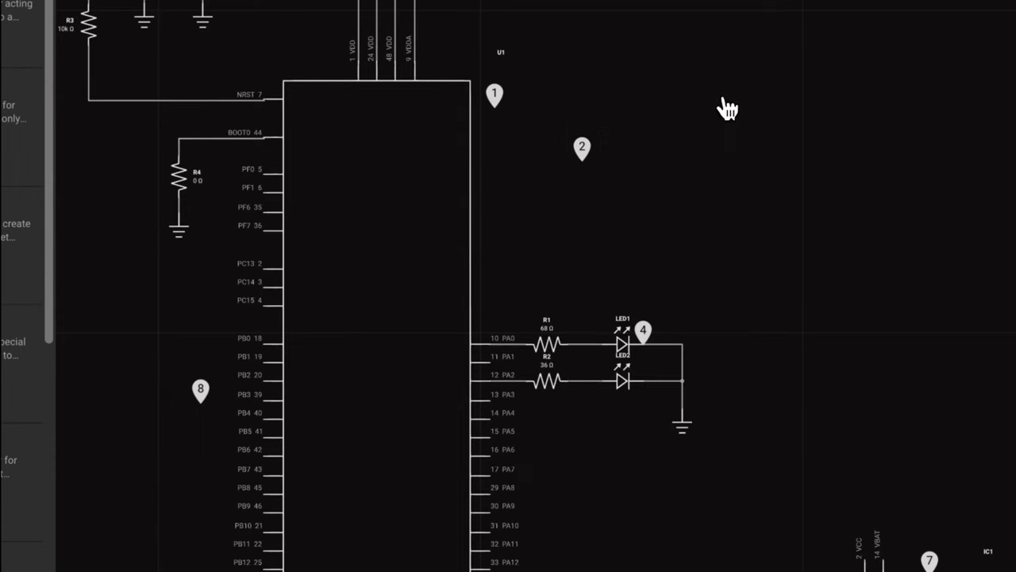
pyautogui.click(584, 153)
pyautogui.scroll(5, 704, 347)
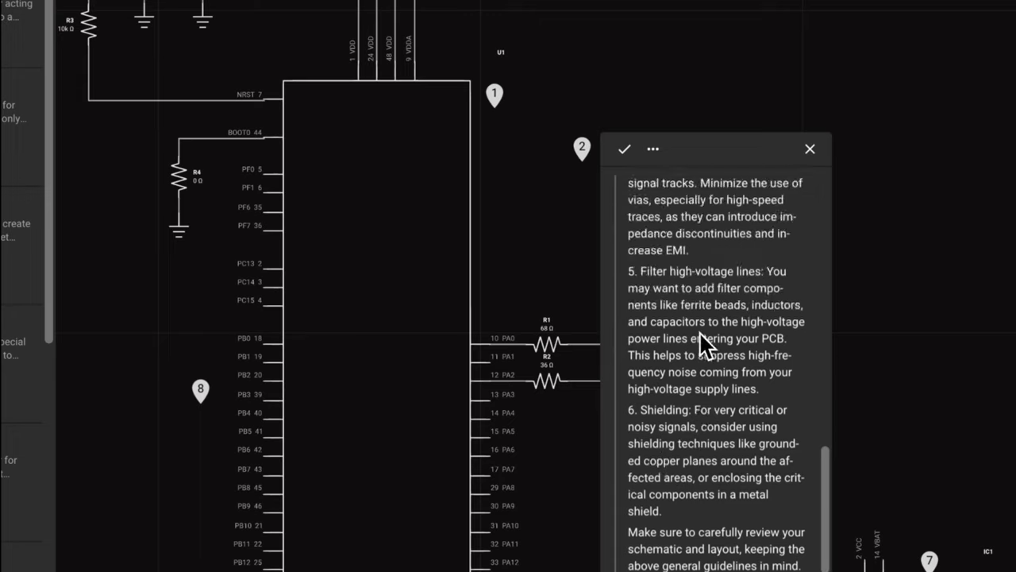
pyautogui.scroll(5, 703, 347)
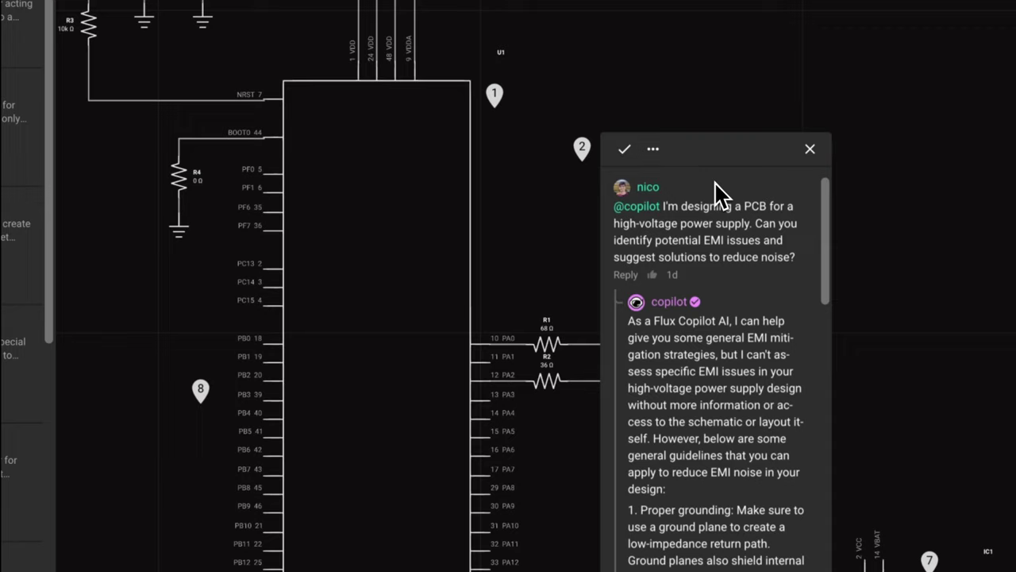
# Close the EMI thread and read Copilot's LED1 current-limiting resistor advice in thread 4.
pyautogui.press('Escape')
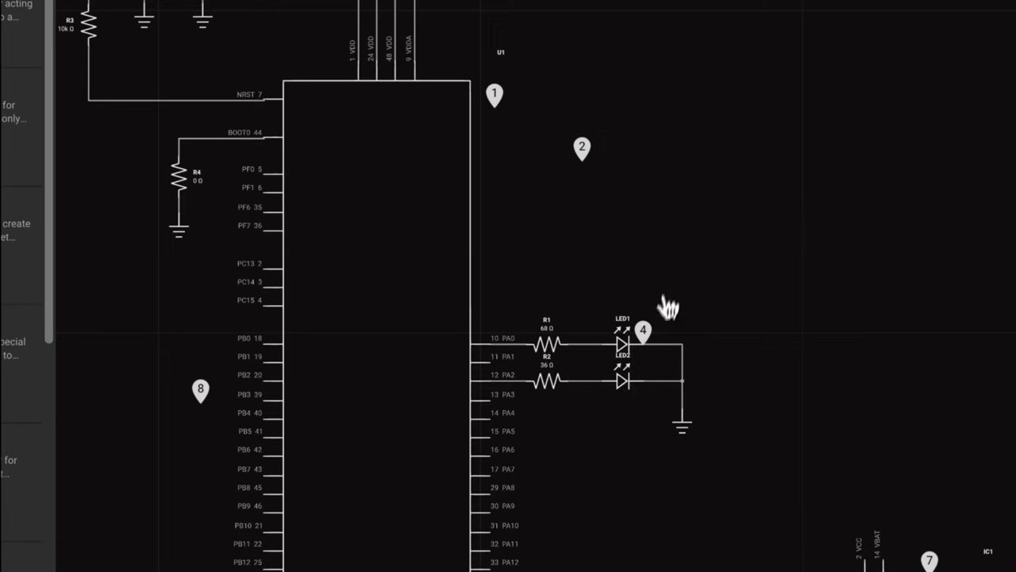
pyautogui.click(643, 330)
pyautogui.scroll(10, 746, 379)
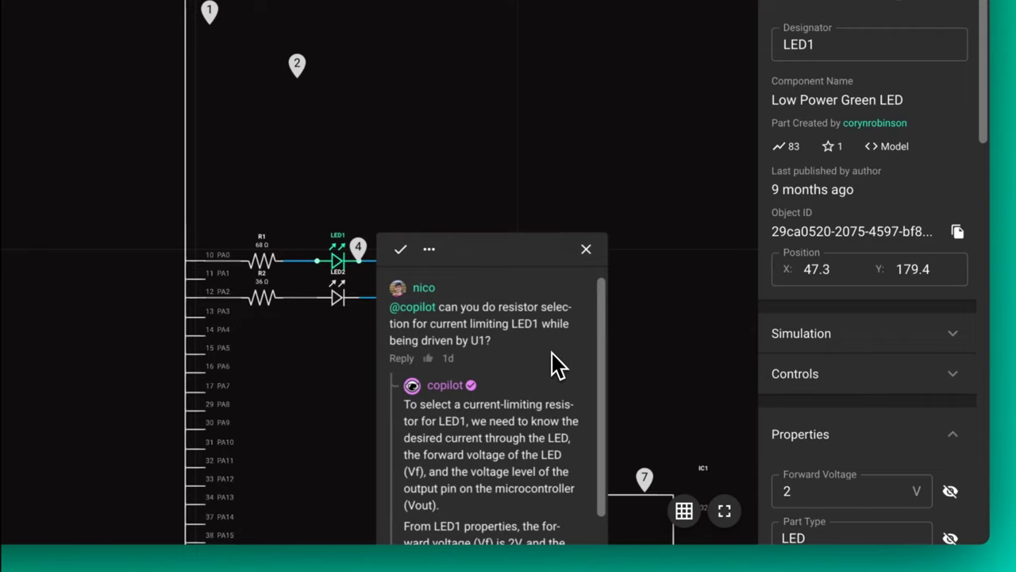
pyautogui.scroll(-1, 551, 363)
pyautogui.scroll(1, 588, 389)
pyautogui.scroll(-3, 597, 397)
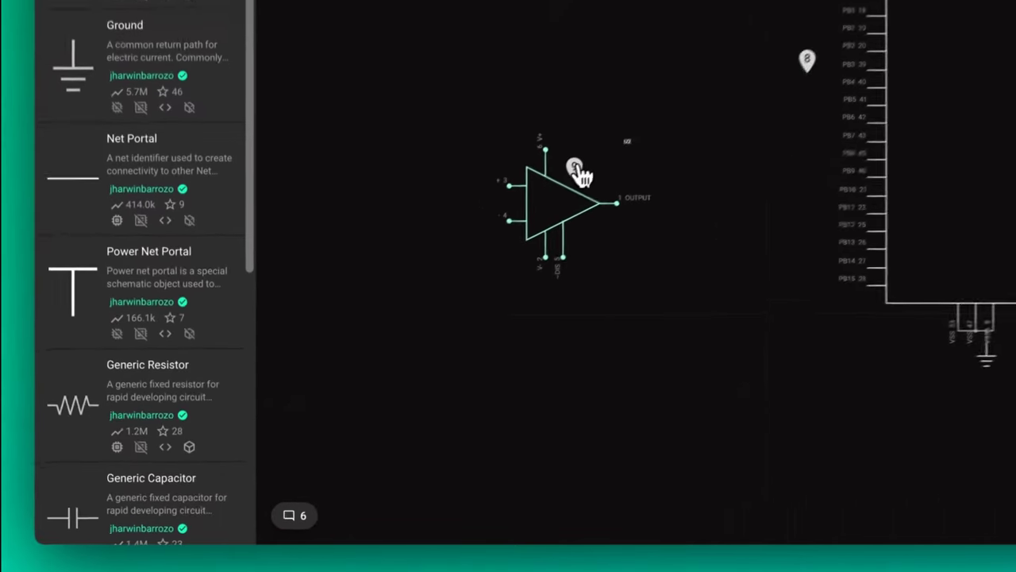
# Read Copilot's 100 dB op-amp gain answer in thread 9, then close it.
pyautogui.click(442, 295)
pyautogui.scroll(3, 502, 392)
pyautogui.scroll(5, 697, 313)
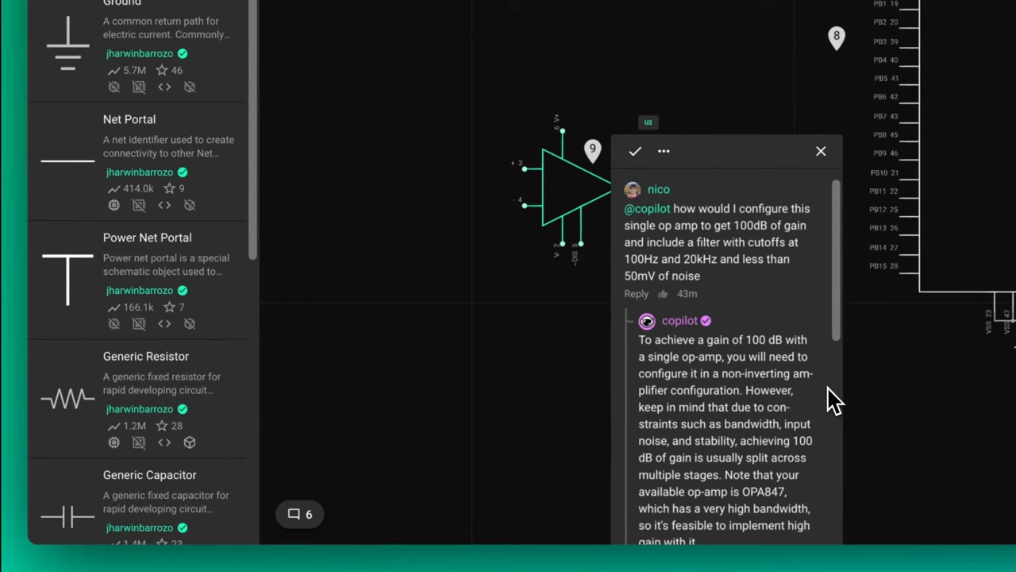
pyautogui.scroll(-4, 829, 391)
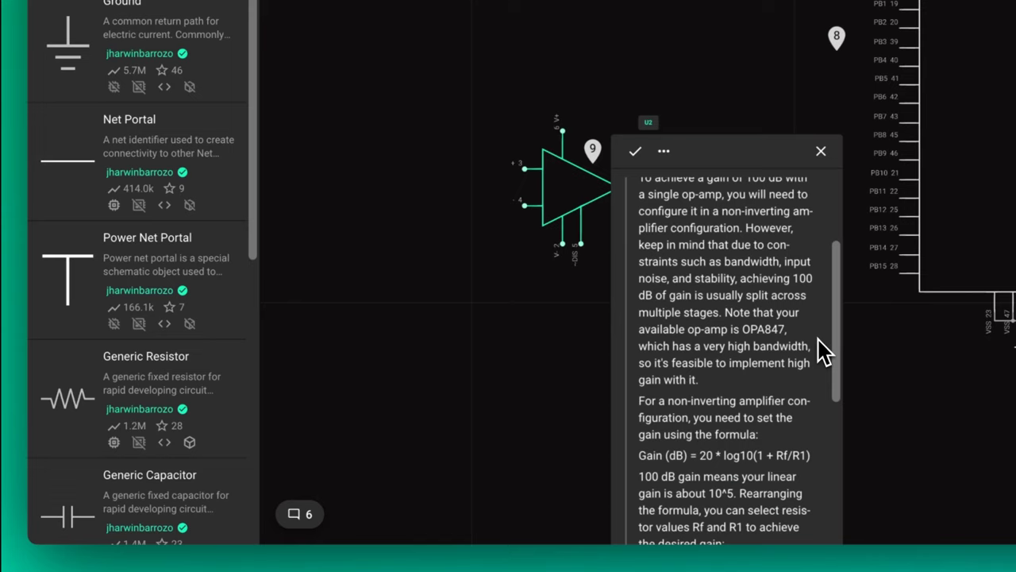
pyautogui.click(809, 258)
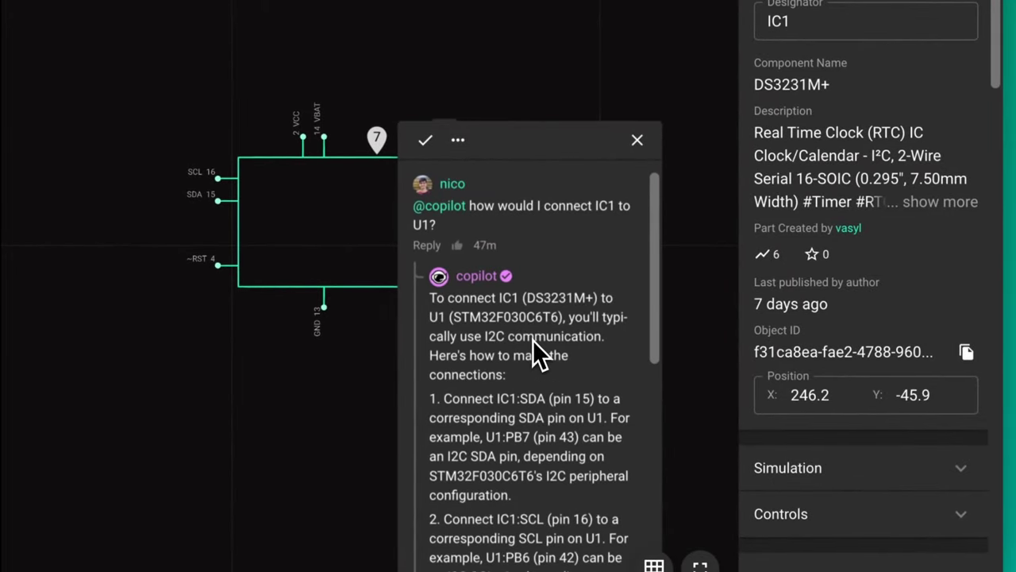
# Scroll through Copilot's IC1-to-U1 I2C wiring: SDA pin 15, SCL pin 16, VCC to 3.3V.
pyautogui.scroll(-3, 633, 357)
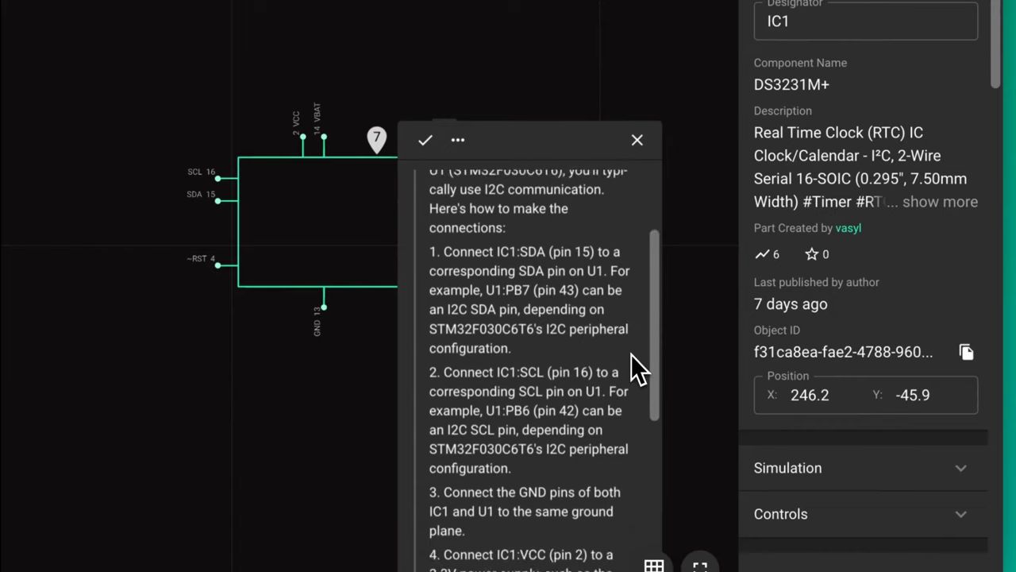
pyautogui.scroll(-1, 633, 367)
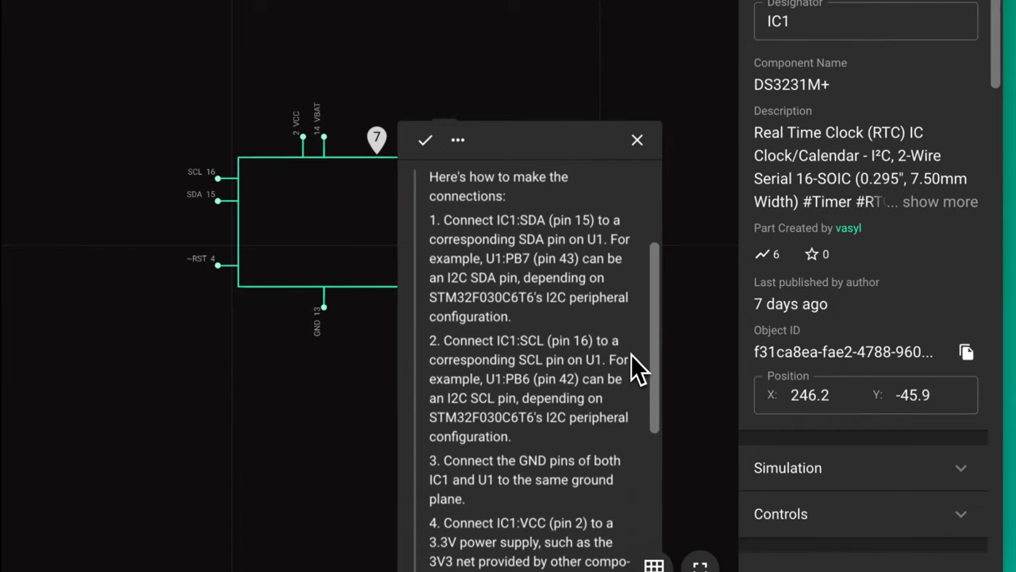